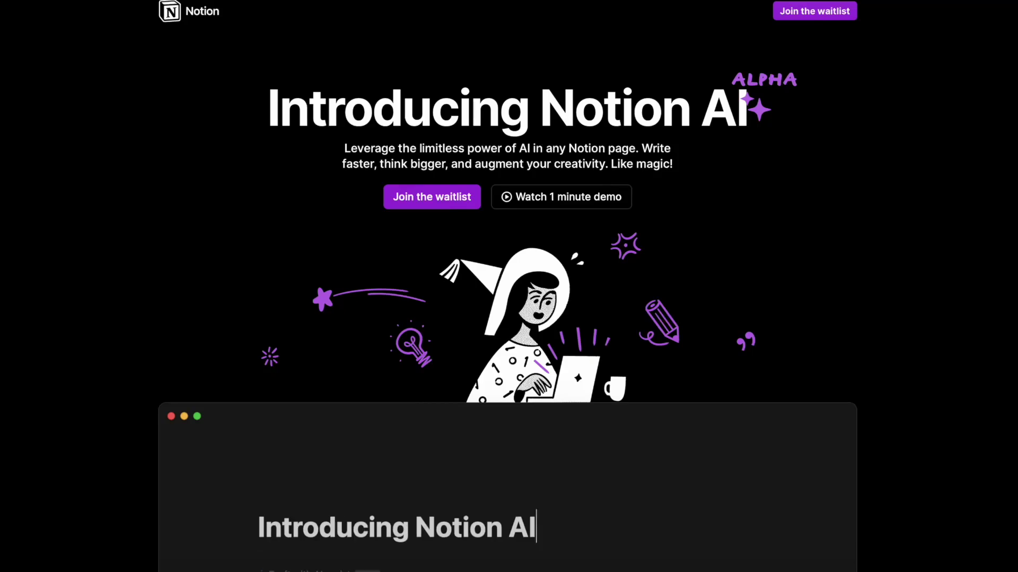
{"action": "scroll", "coordinate": [509, 318], "scroll_direction": "down", "scroll_amount": 5}
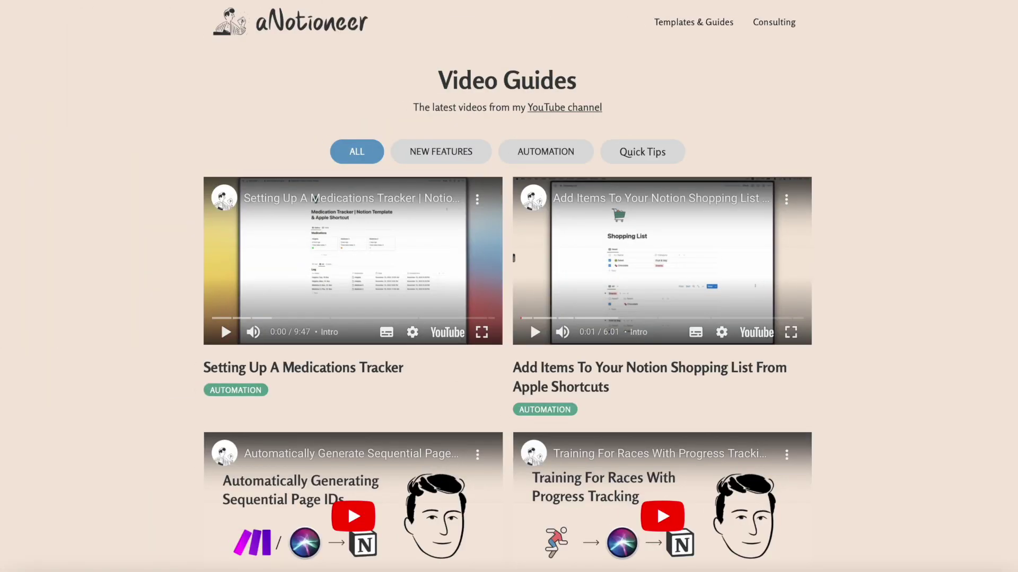
{"action": "scroll", "coordinate": [509, 319], "scroll_direction": "down", "scroll_amount": 5}
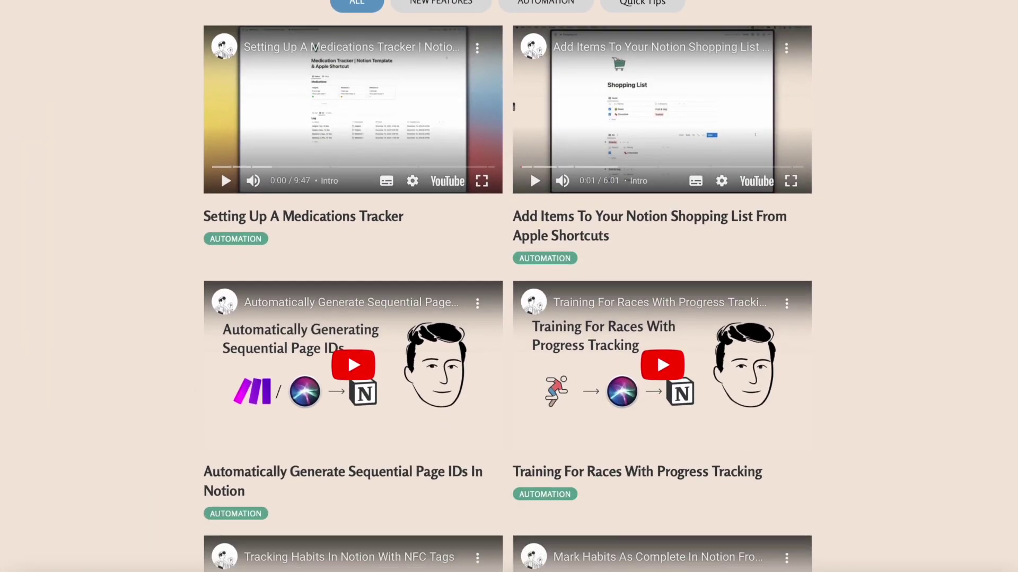
{"action": "scroll", "coordinate": [509, 318], "scroll_direction": "down", "scroll_amount": 5}
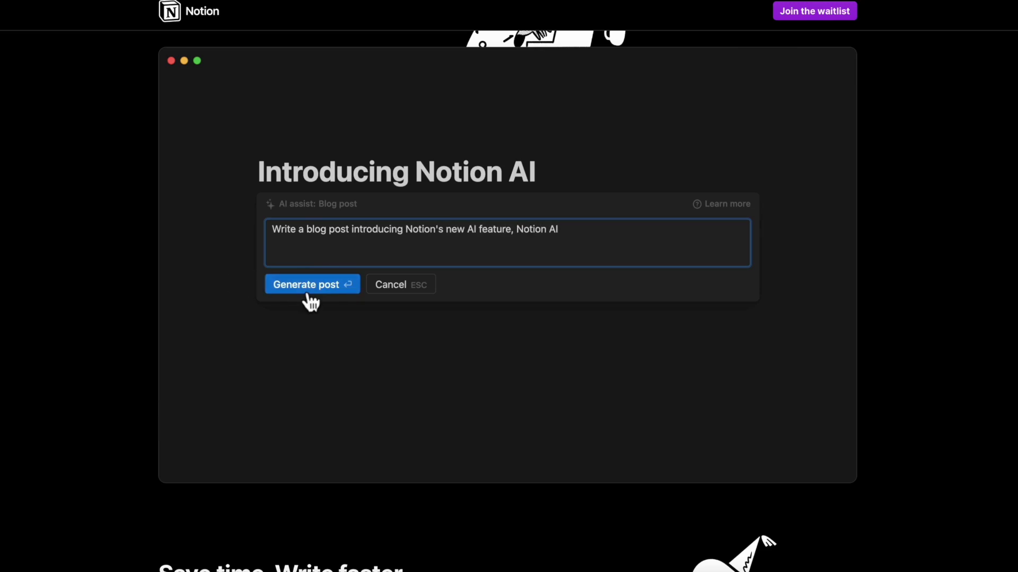
{"action": "scroll", "coordinate": [509, 286], "scroll_direction": "down", "scroll_amount": 1}
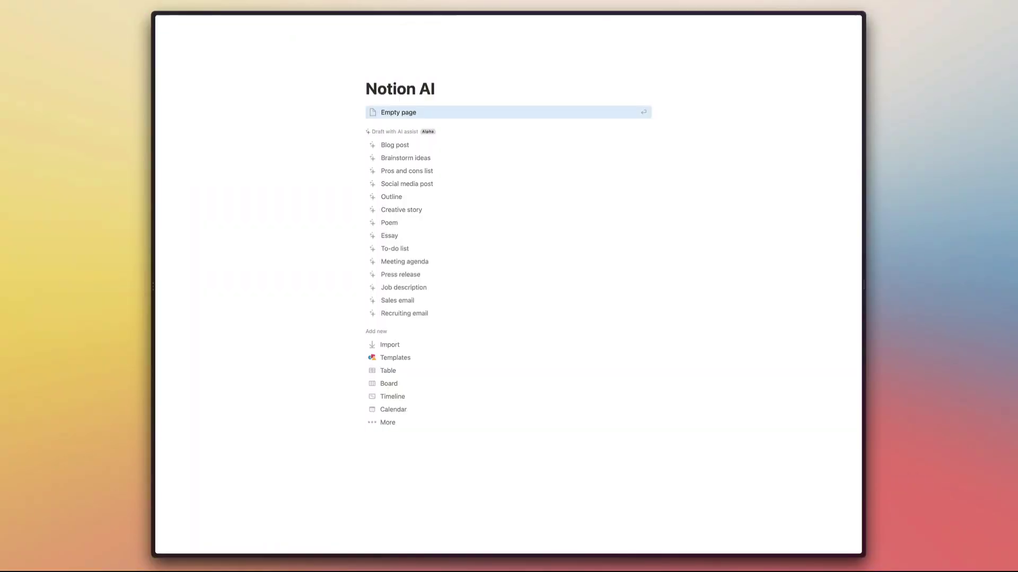
{"action": "mouse_move", "coordinate": [509, 24]}
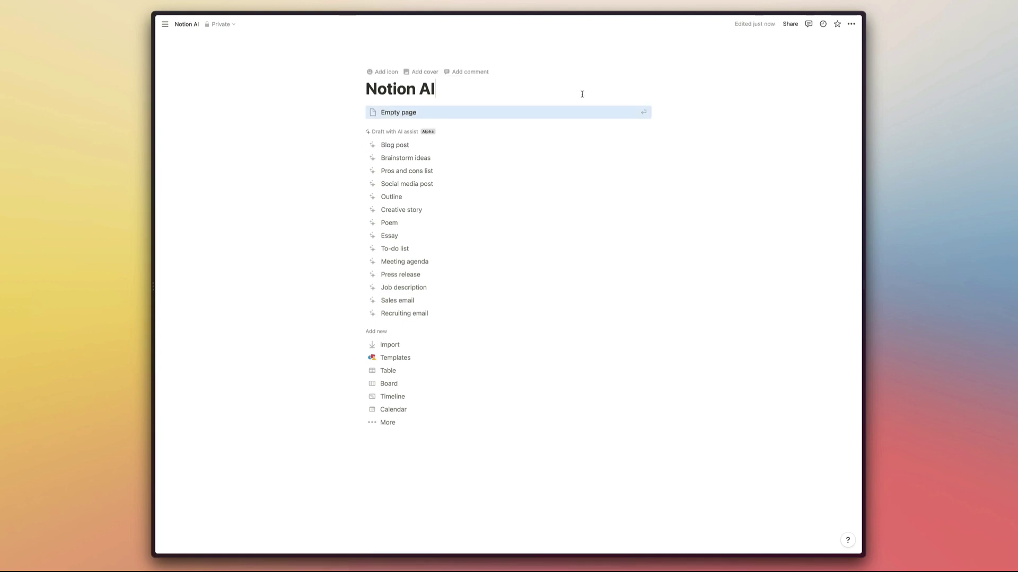
Draft an AI social media post '5 ways to get started with Notion' and regenerate it
{"action": "mouse_move", "coordinate": [582, 89]}
{"action": "left_click", "coordinate": [511, 187]}
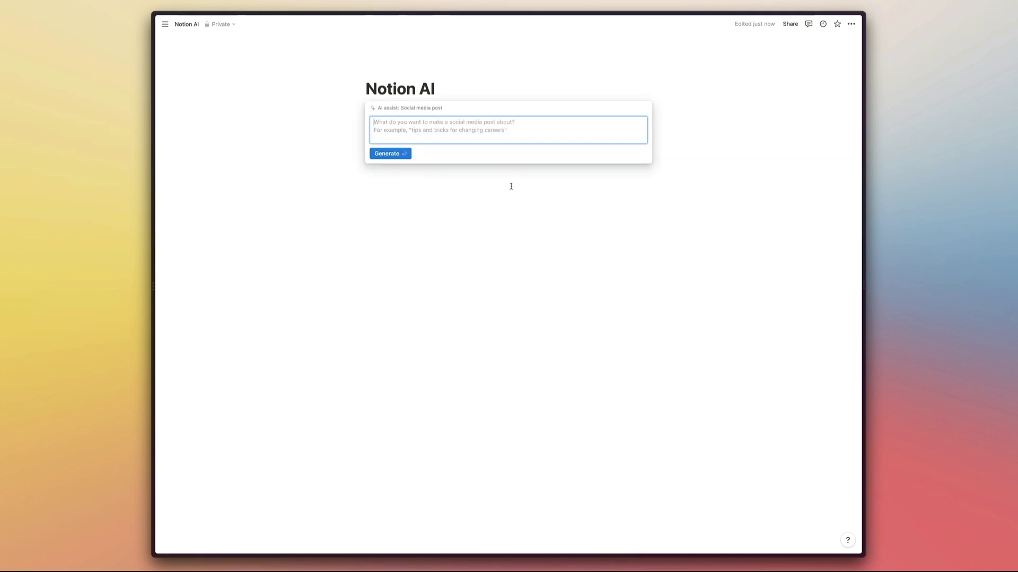
{"action": "type", "text": "5 way"}
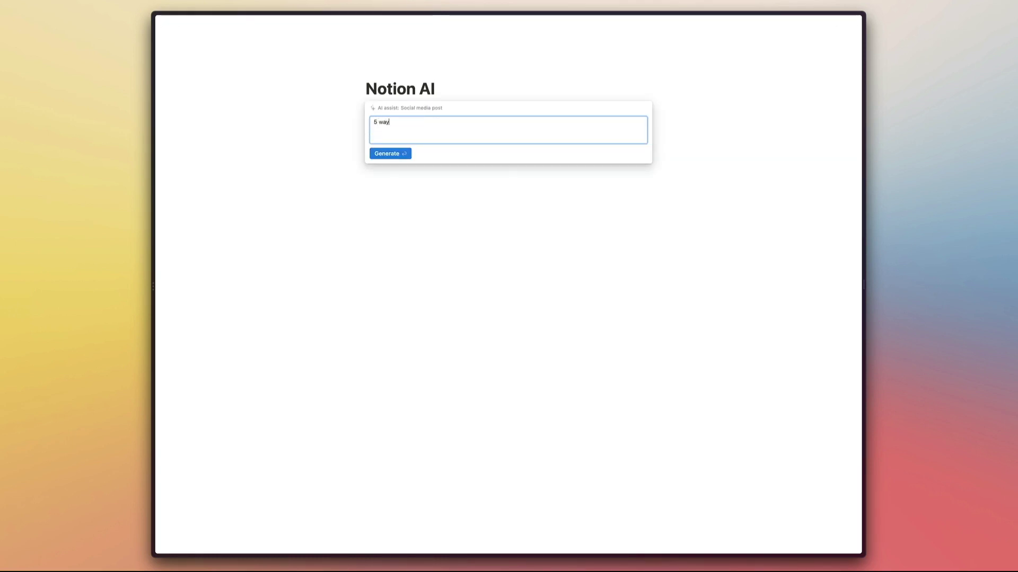
{"action": "type", "text": "s to get starte"}
{"action": "type", "text": "d with"}
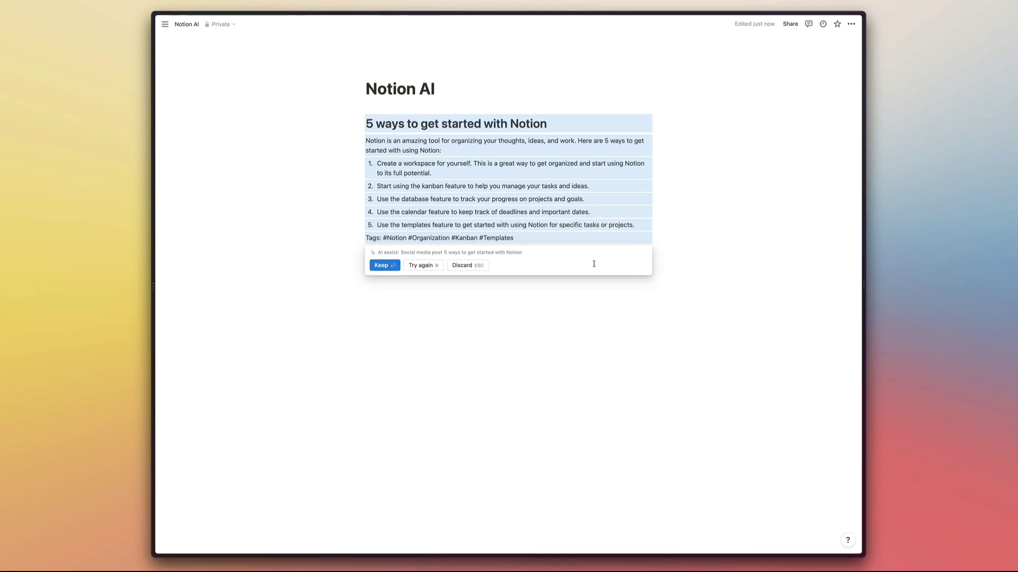
{"action": "key", "text": "r"}
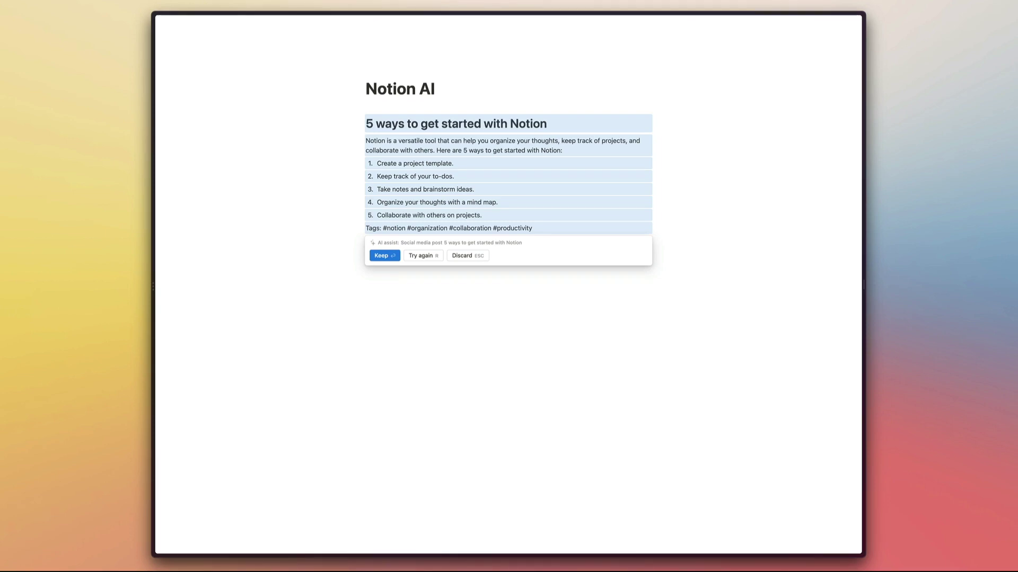
Rewrite the post as '5 ways to get started with Notion for business'
{"action": "key", "text": "r"}
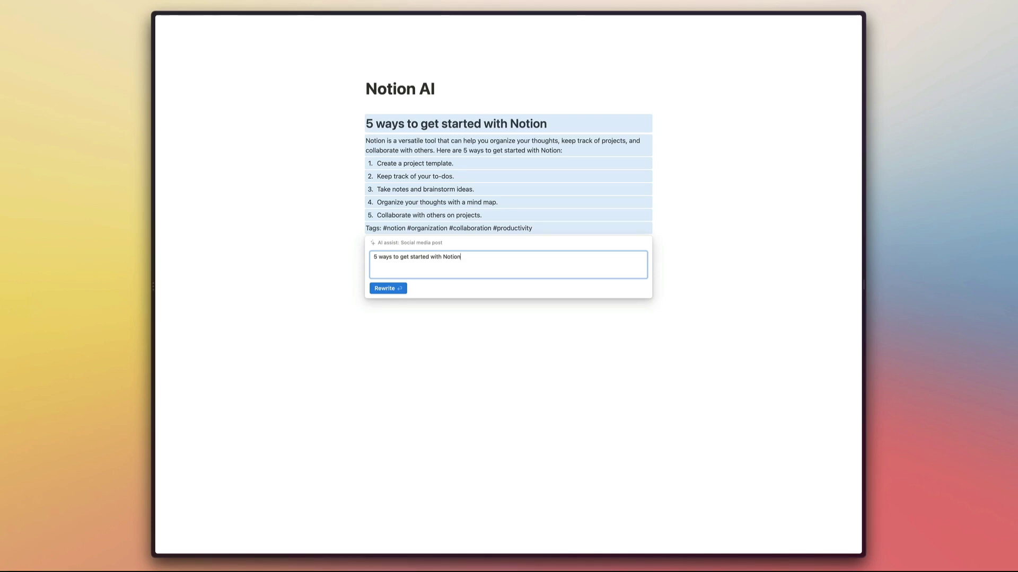
{"action": "type", "text": "for business"}
{"action": "key", "text": "Return"}
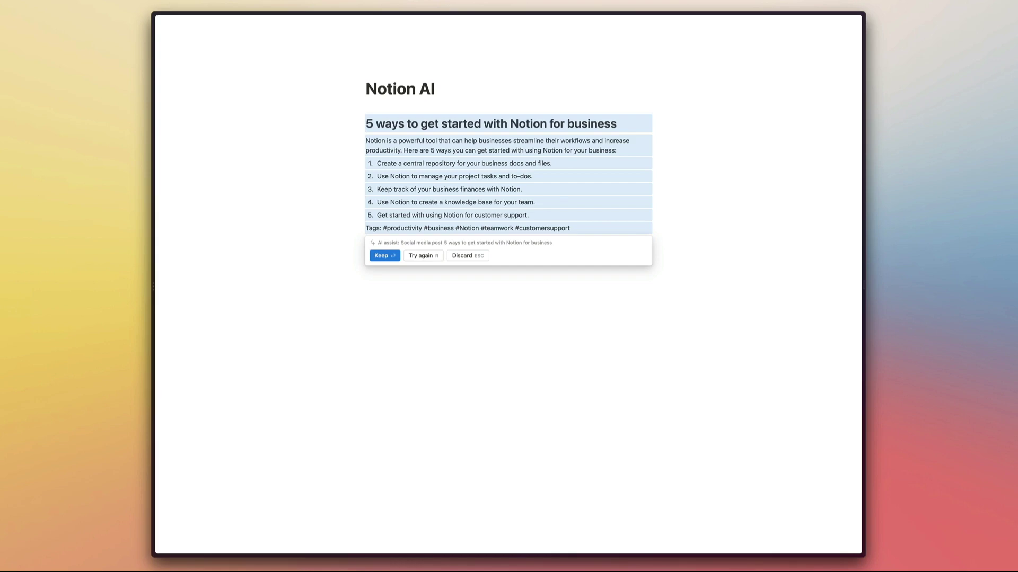
Keep the business post, then delete it and show all AI draft types
{"action": "key", "text": "Return"}
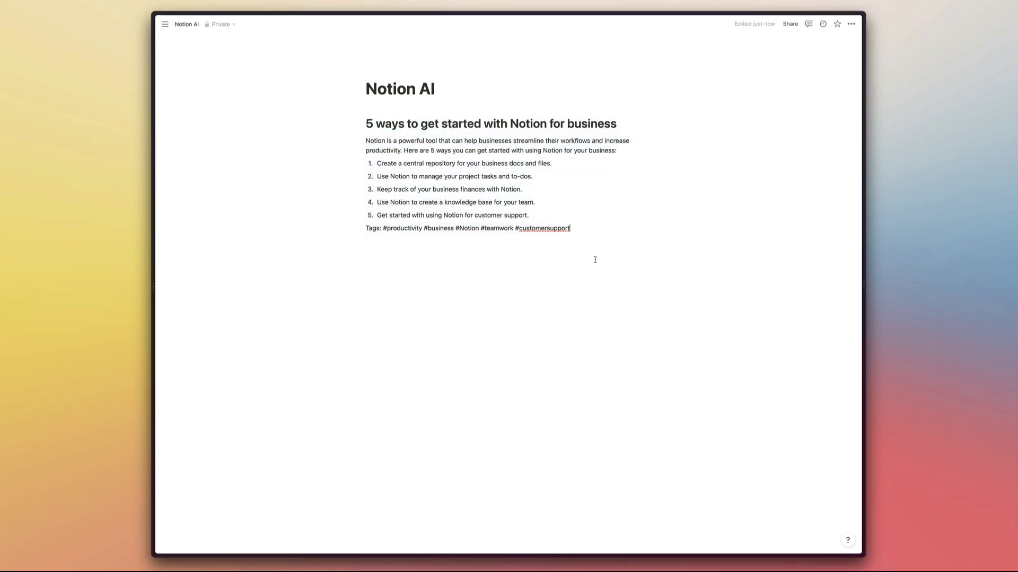
{"action": "key", "text": "BackSpace"}
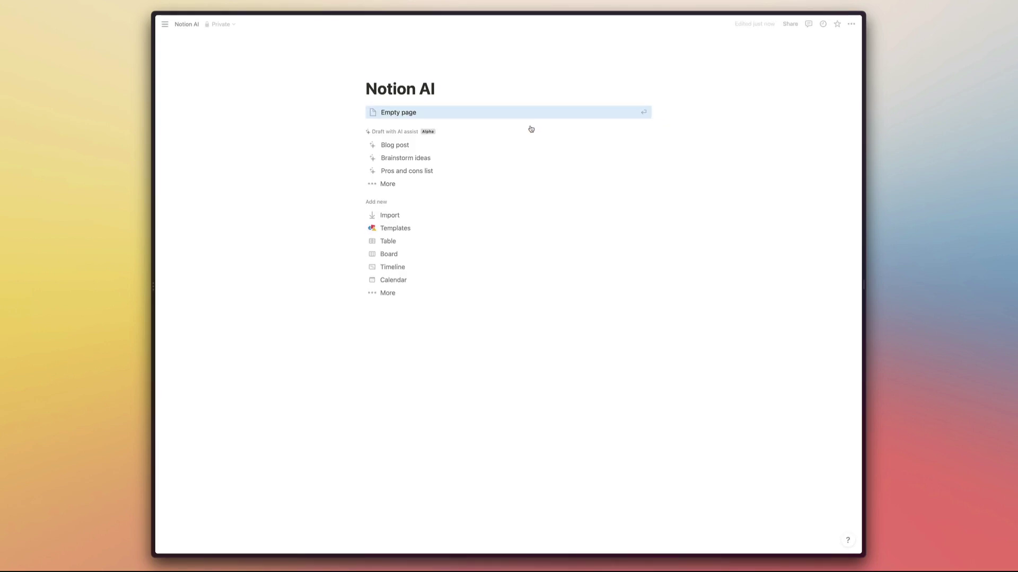
{"action": "left_click", "coordinate": [483, 186]}
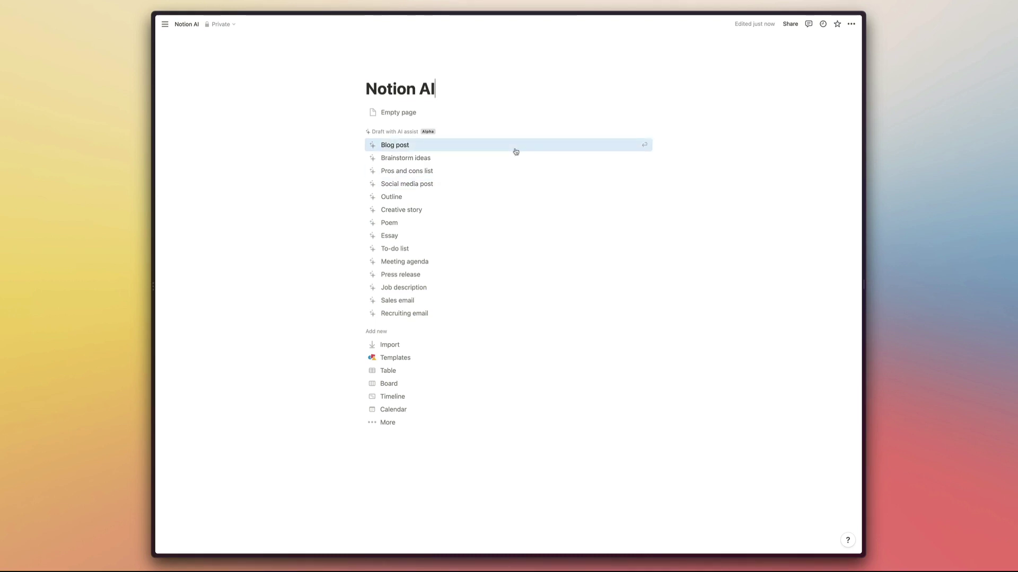
Generate an AI blog post 'Why You Should Switch to Driving an Electric Car'
{"action": "left_click", "coordinate": [515, 146]}
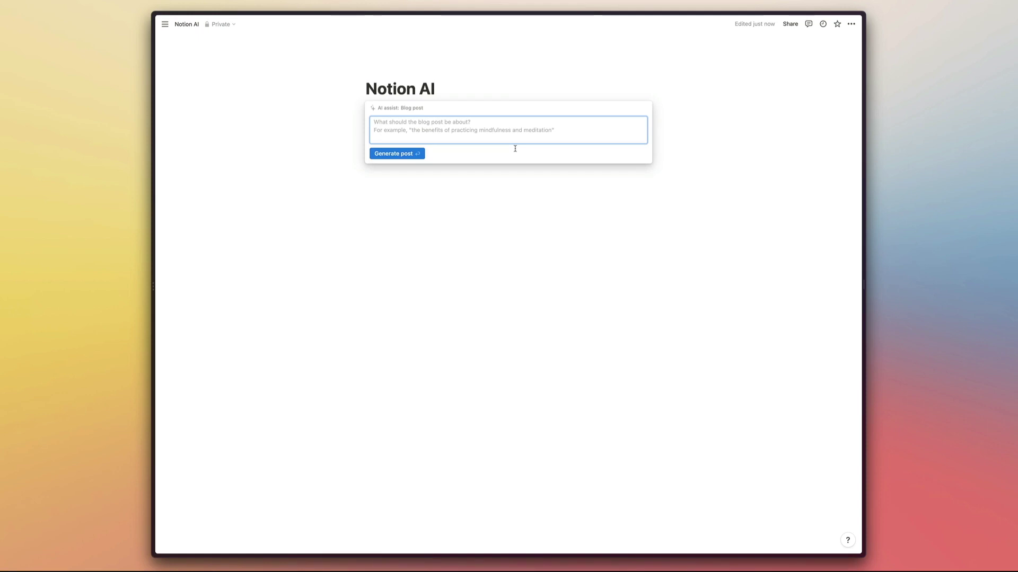
{"action": "type", "text": "Why you swit"}
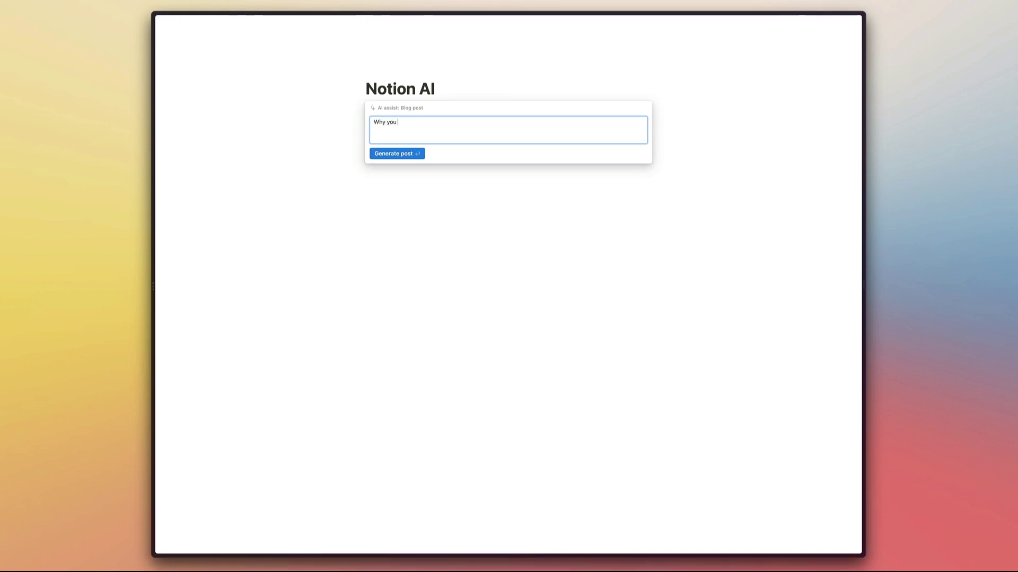
{"action": "type", "text": "ch to using an e"}
{"action": "type", "text": "lectric car"}
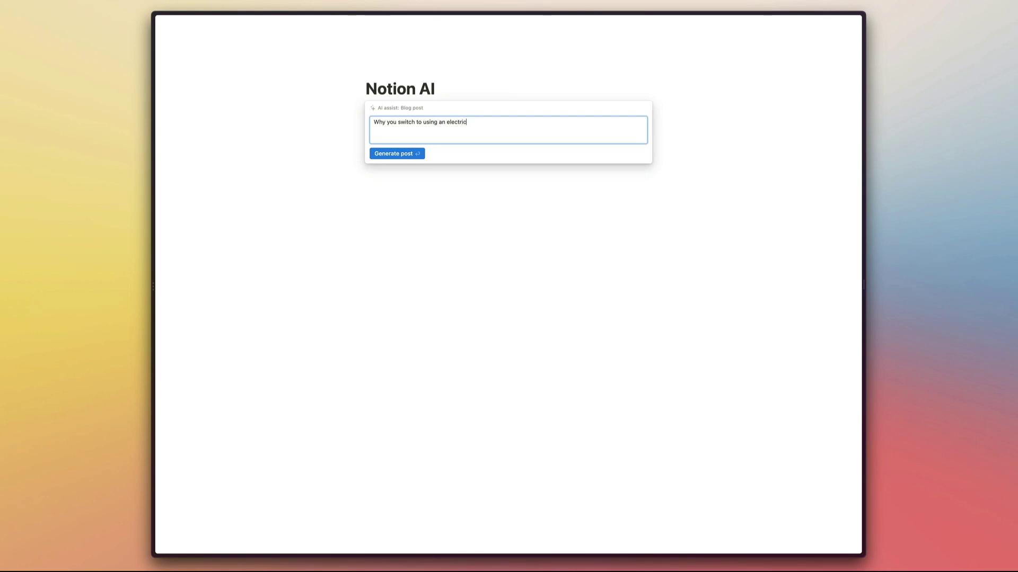
{"action": "key", "text": "Return"}
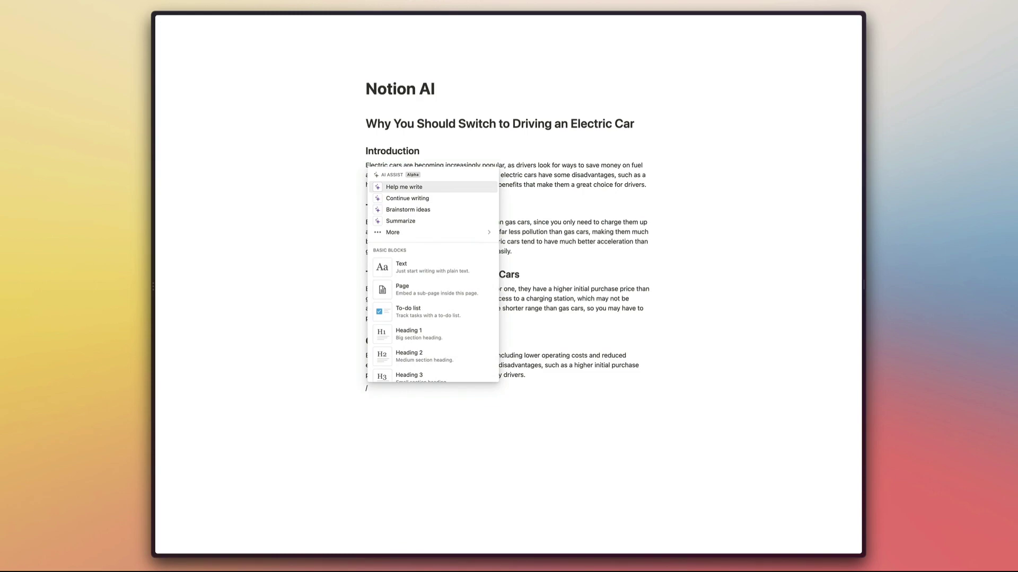
Start an AI summary of the electric car blog post
{"action": "key", "text": "Down"}
{"action": "key", "text": "Down"}
{"action": "key", "text": "Down"}
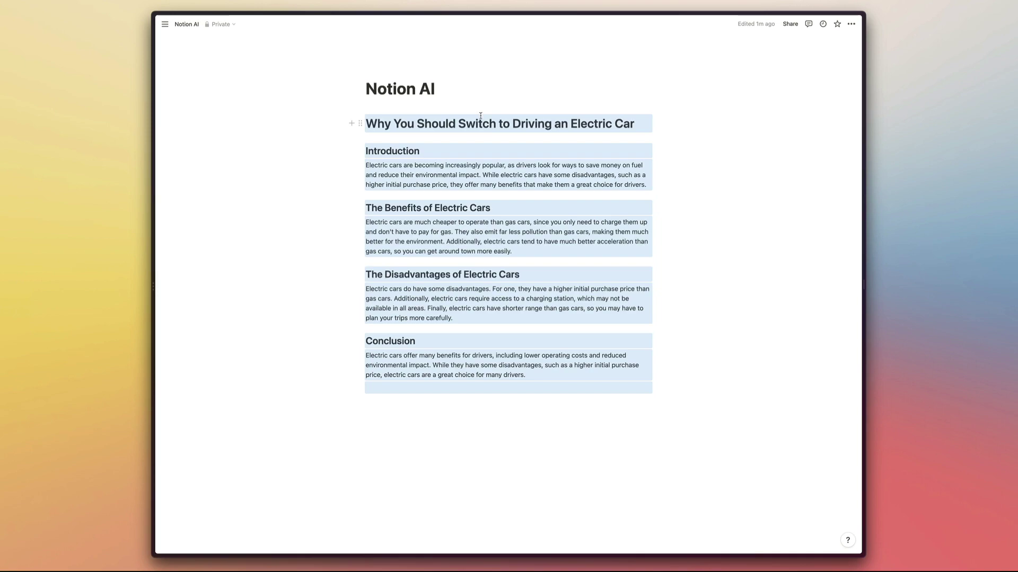
Clear the page and request an AI outline on building a second brain in Notion
{"action": "key", "text": "BackSpace"}
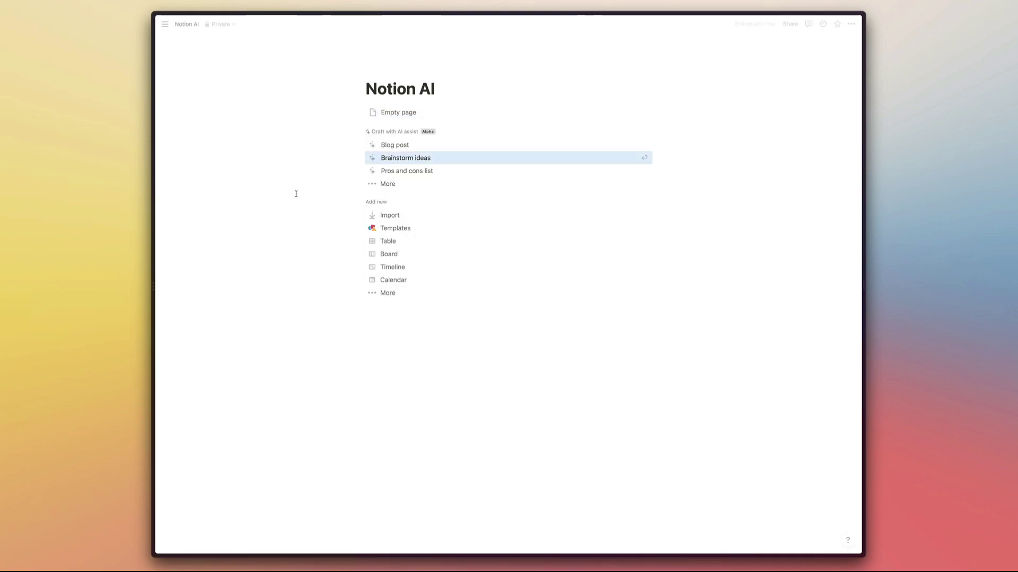
{"action": "left_click", "coordinate": [396, 187]}
{"action": "left_click", "coordinate": [398, 196]}
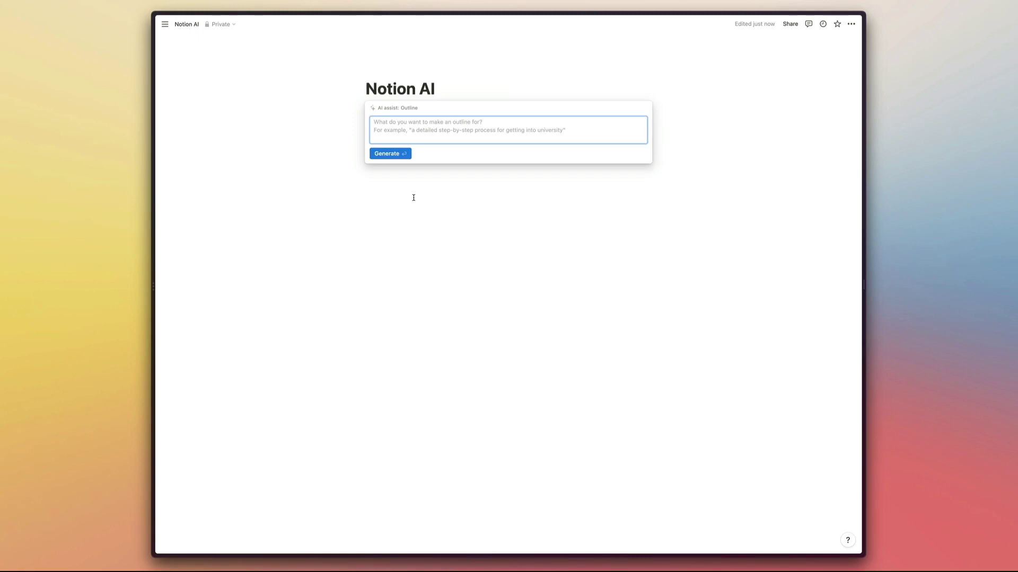
{"action": "type", "text": "building "}
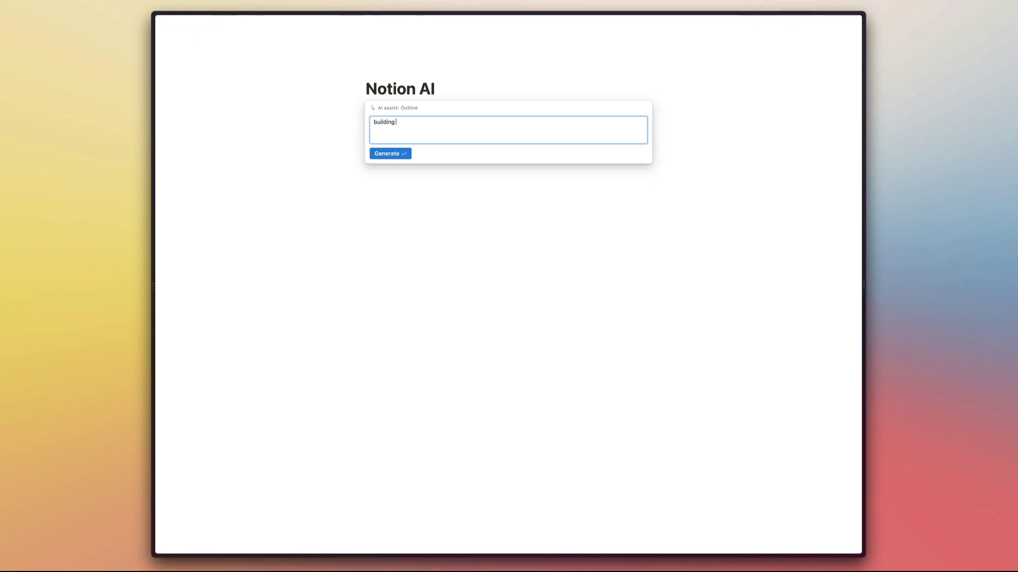
{"action": "type", "text": "a second "}
{"action": "type", "text": "brain in Notion"}
{"action": "key", "text": "Return"}
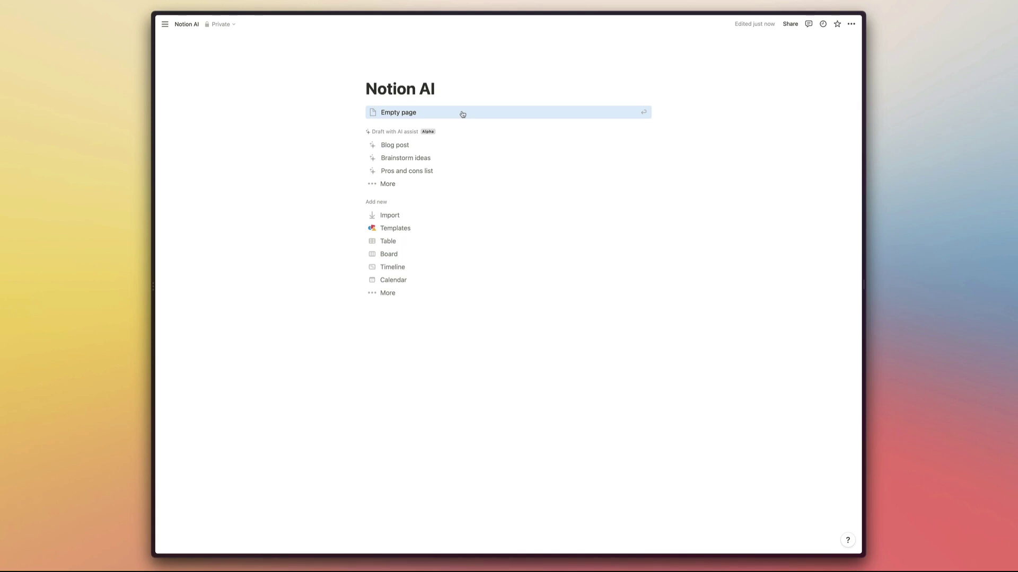
On a blank page, have AI write 20 first and last names, then regenerate the list
{"action": "left_click", "coordinate": [463, 114]}
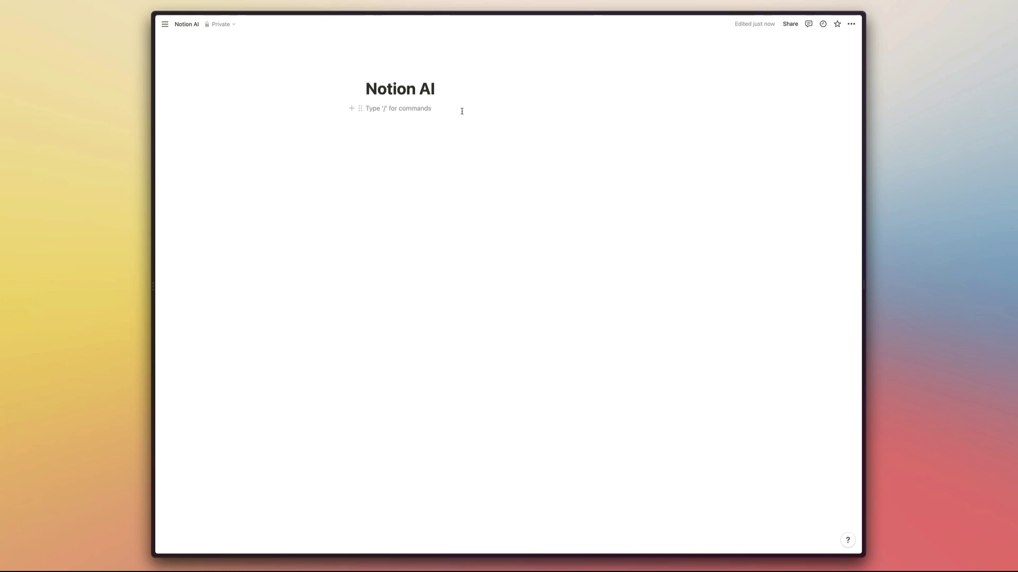
{"action": "type", "text": "/"}
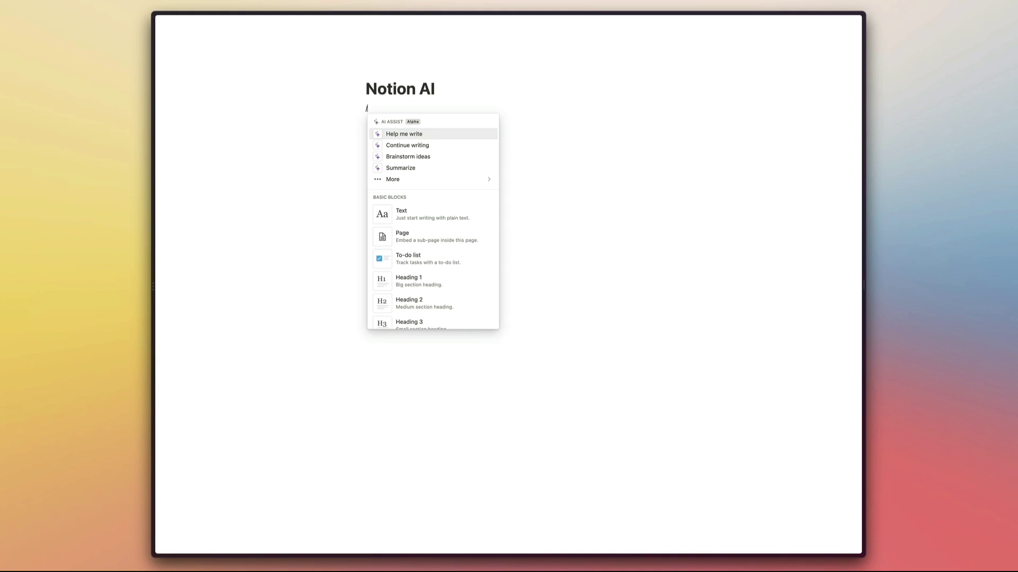
{"action": "key", "text": "Return"}
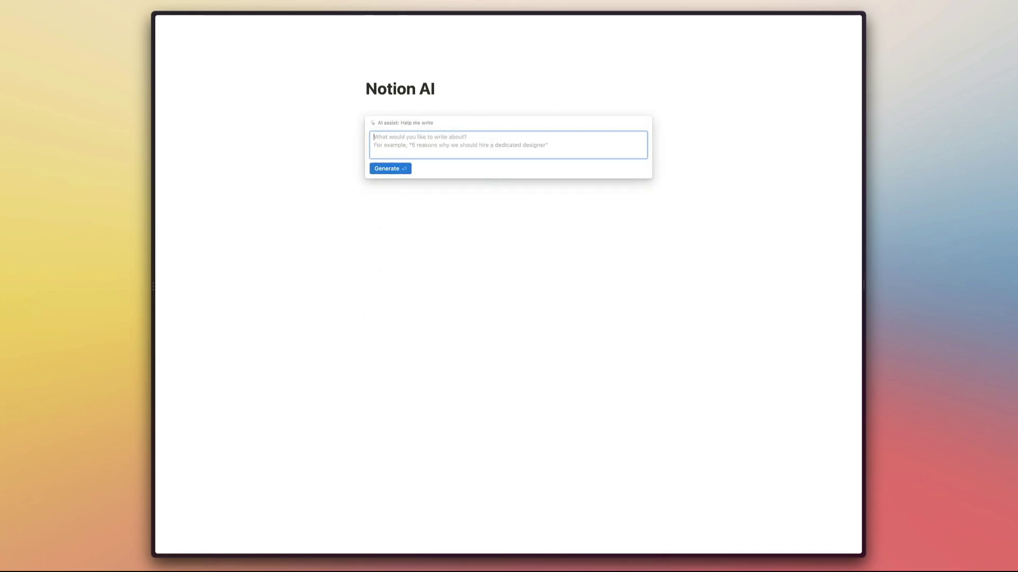
{"action": "type", "text": "list of 20 "}
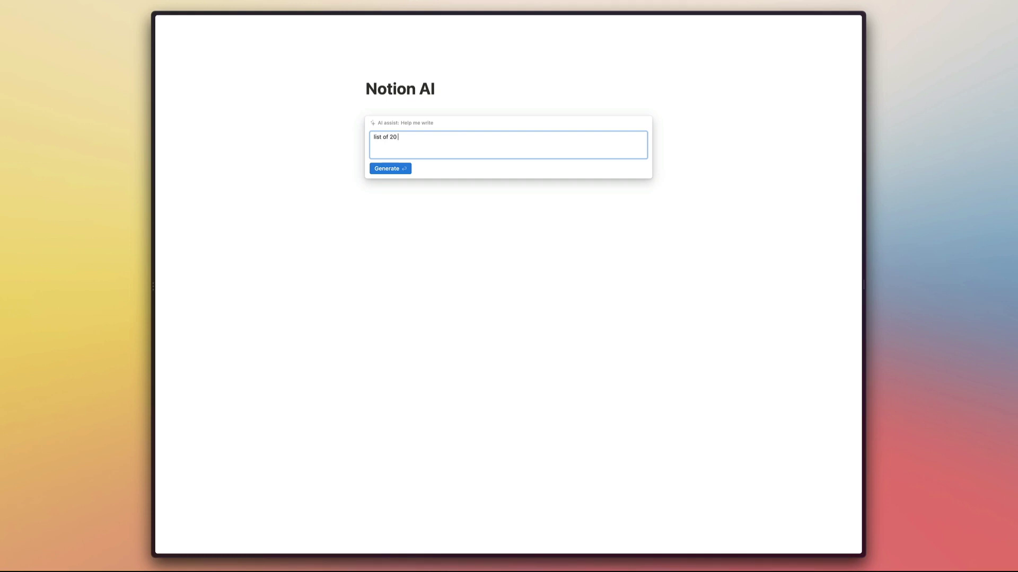
{"action": "type", "text": "first and"}
{"action": "type", "text": " last names"}
{"action": "key", "text": "Return"}
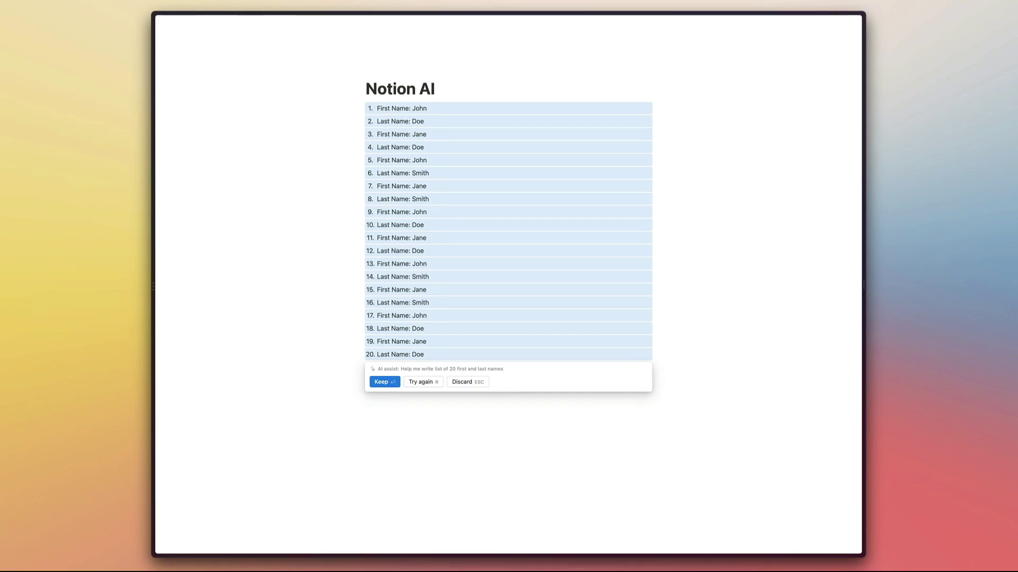
{"action": "key", "text": "r"}
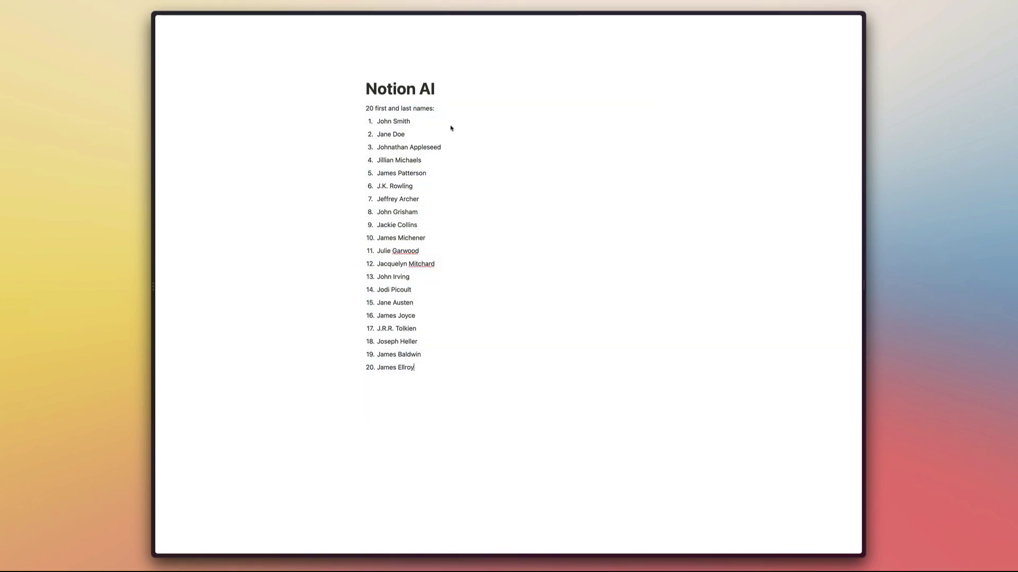
Delete the names list and start writing on the empty page
{"action": "key", "text": "ctrl+a"}
{"action": "key", "text": "BackSpace"}
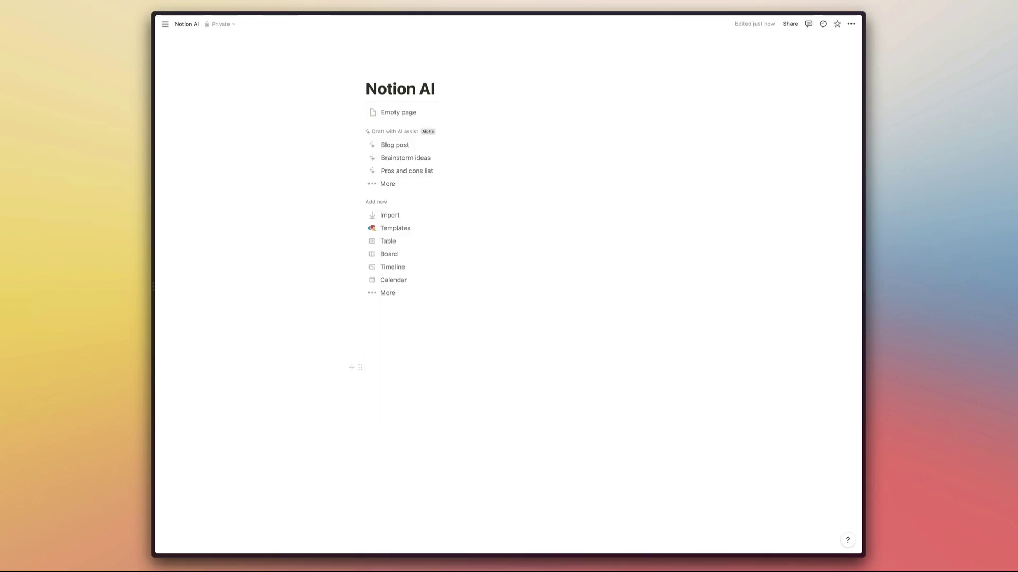
{"action": "left_click", "coordinate": [401, 117]}
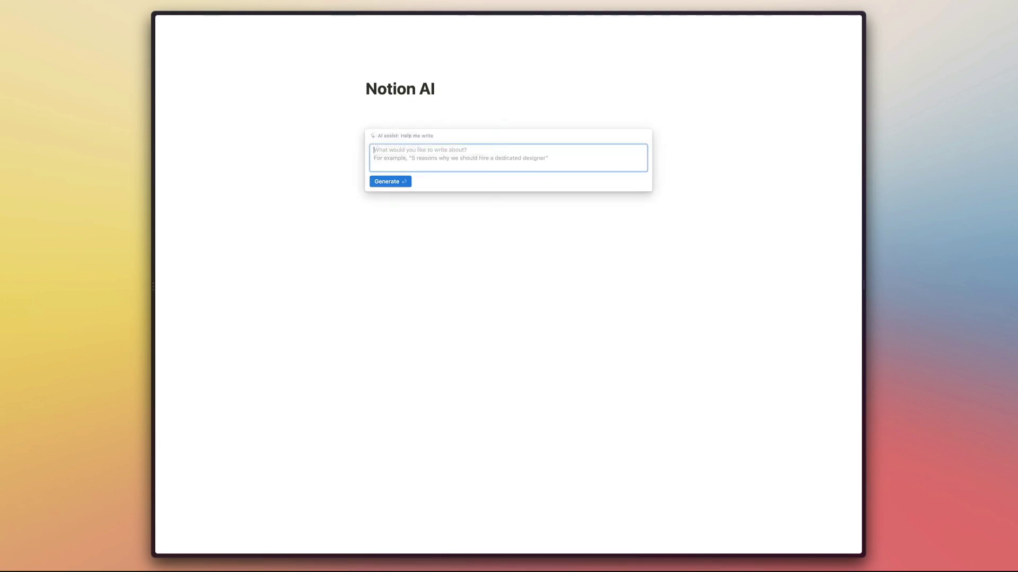
{"action": "type", "text": "add a "}
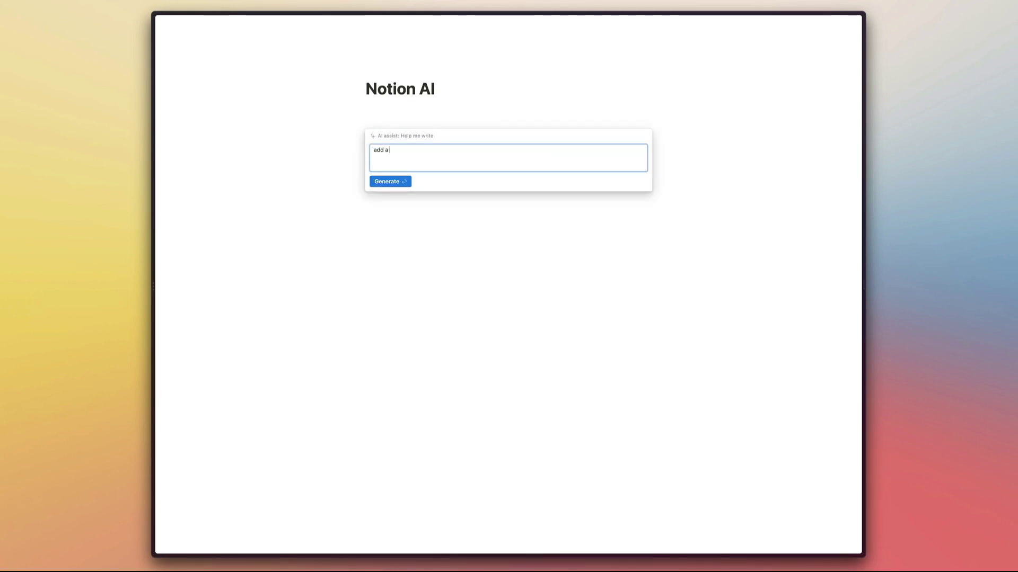
{"action": "type", "text": "header in"}
{"action": "type", "text": " notion"}
Ask AI how to add a header, revise and regenerate, then keep its tip
{"action": "key", "text": "Return"}
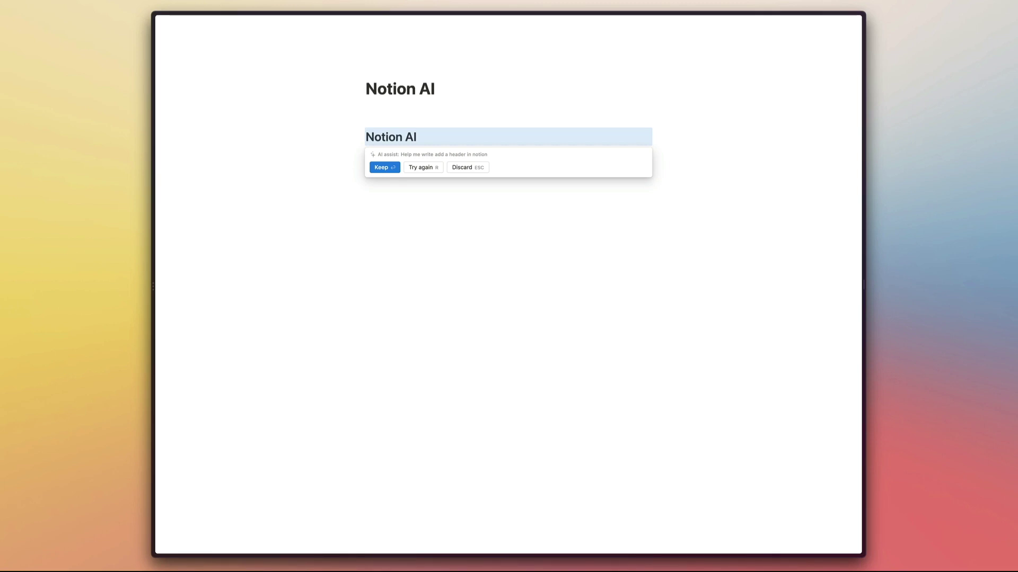
{"action": "key", "text": "r"}
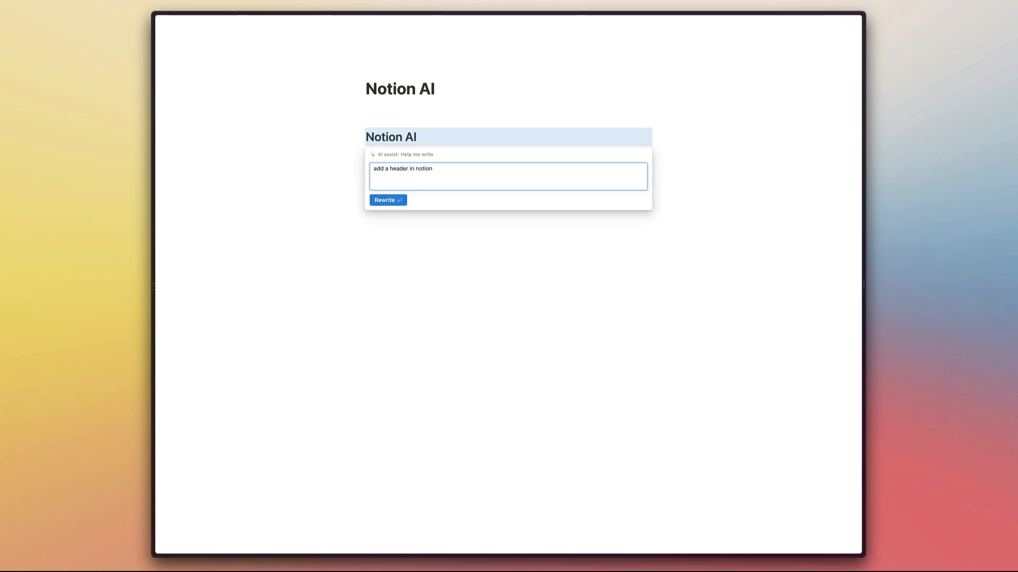
{"action": "type", "text": "how to"}
{"action": "key", "text": "Return"}
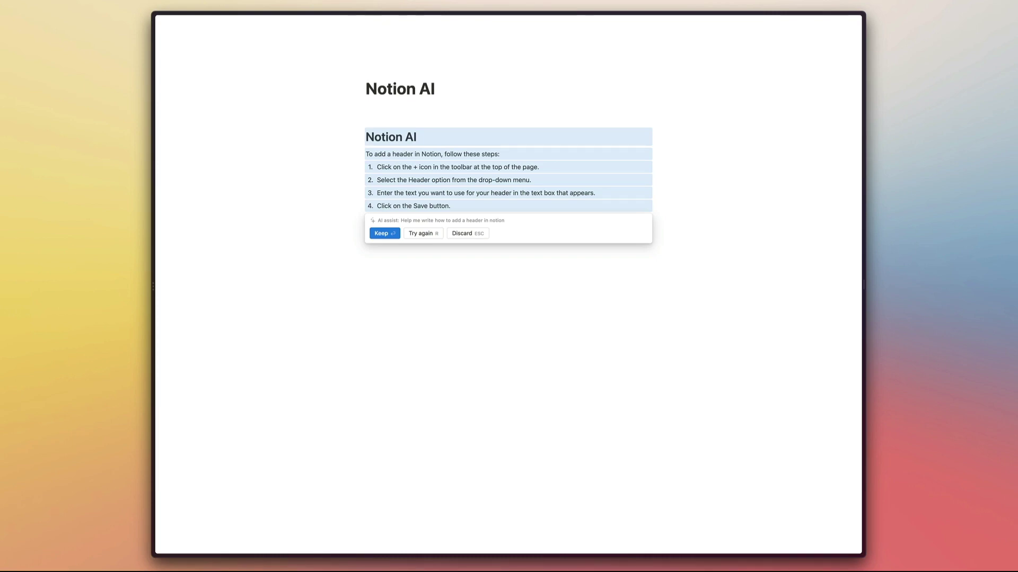
{"action": "key", "text": "r"}
{"action": "key", "text": "Return"}
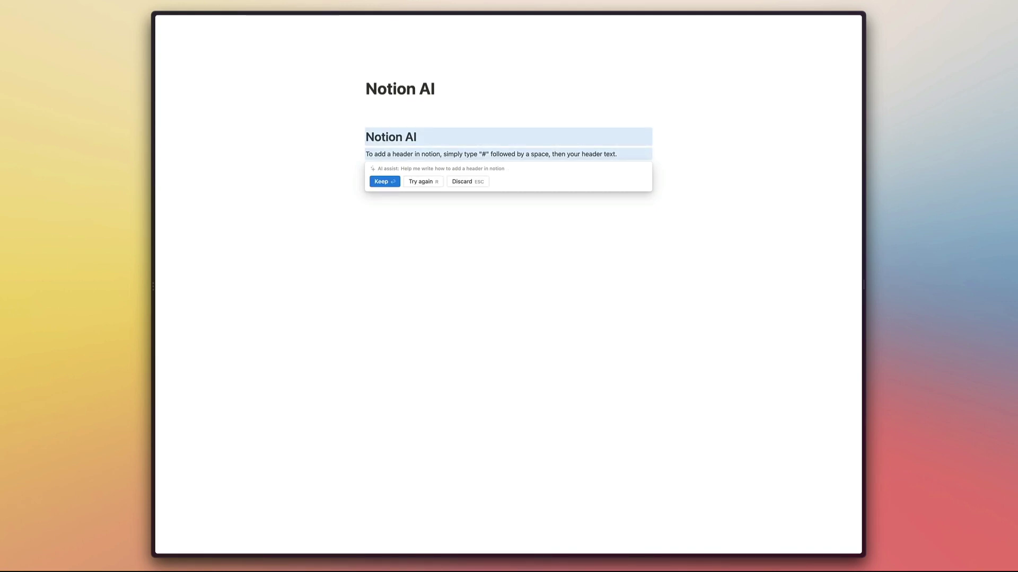
{"action": "key", "text": "Return"}
{"action": "key", "text": "Return"}
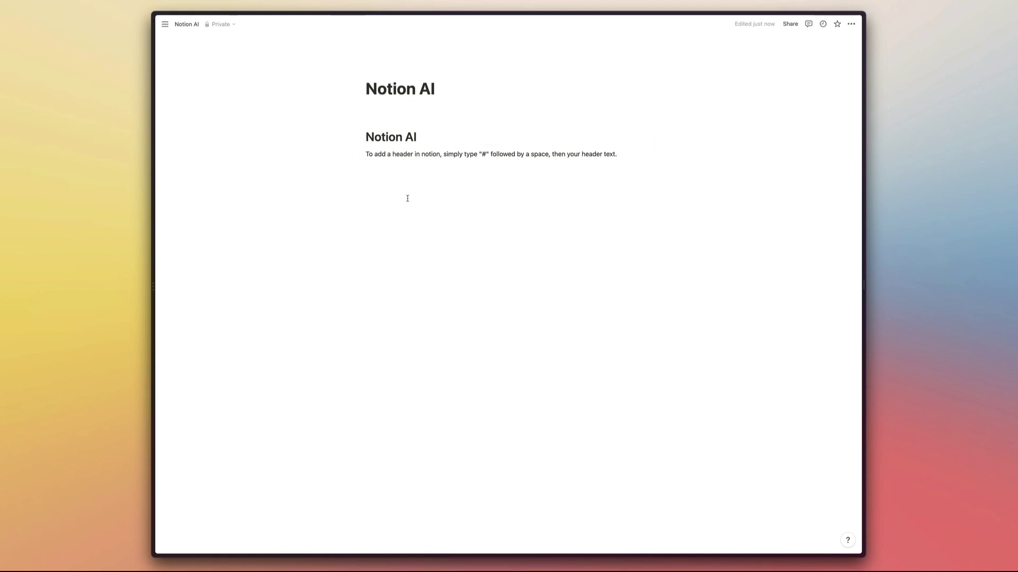
{"action": "type", "text": "# Notion"}
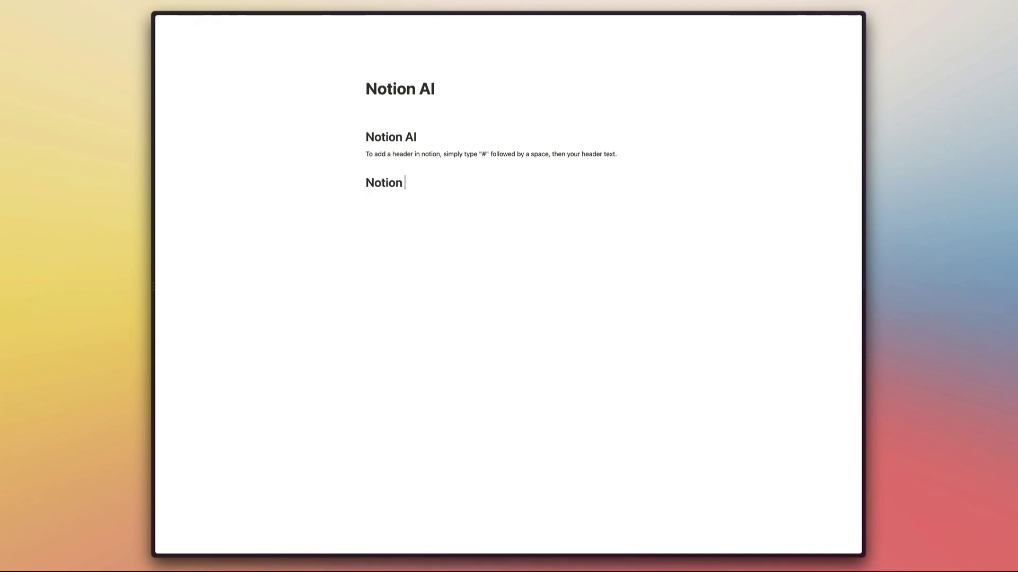
{"action": "type", "text": " AI"}
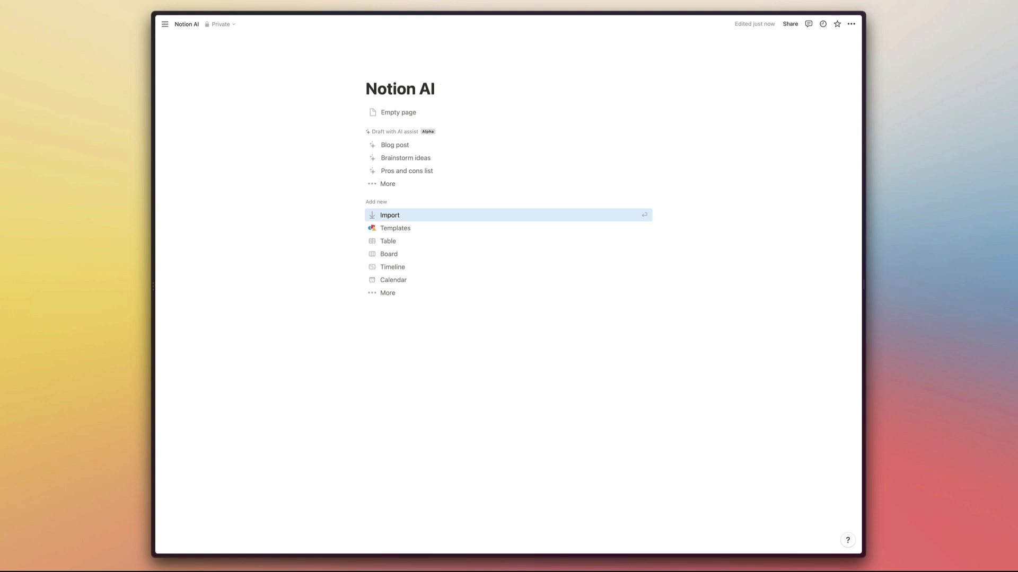
Ask AI when Notion will launch offline mode, then discard the answer
{"action": "left_click", "coordinate": [439, 115]}
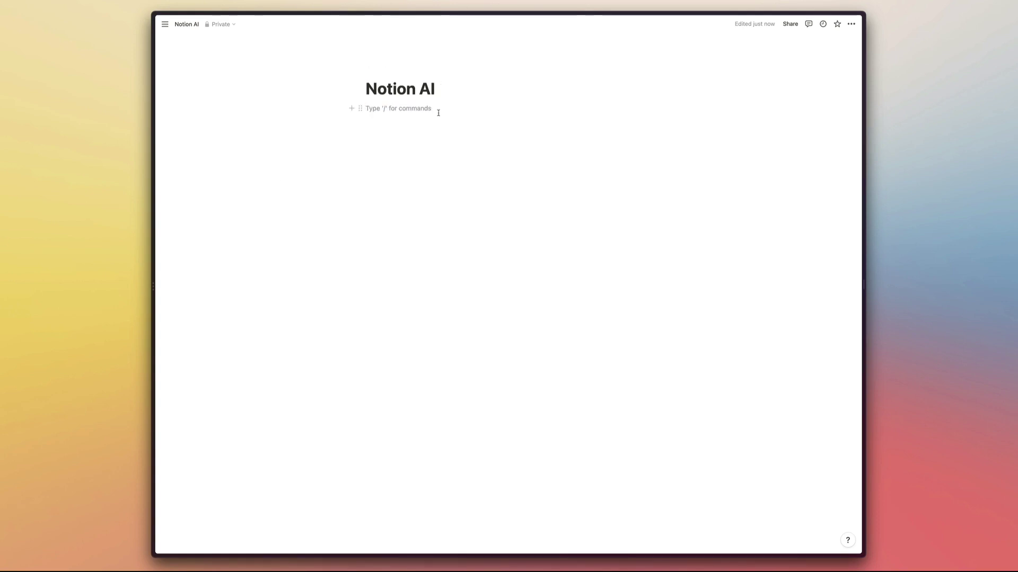
{"action": "type", "text": "/"}
{"action": "key", "text": "Return"}
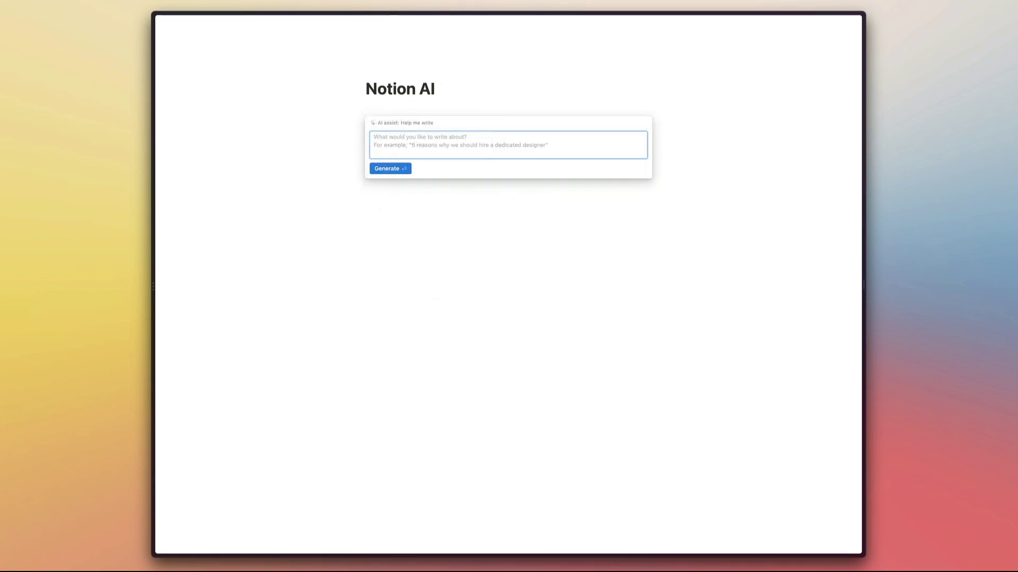
{"action": "type", "text": "when will noti"}
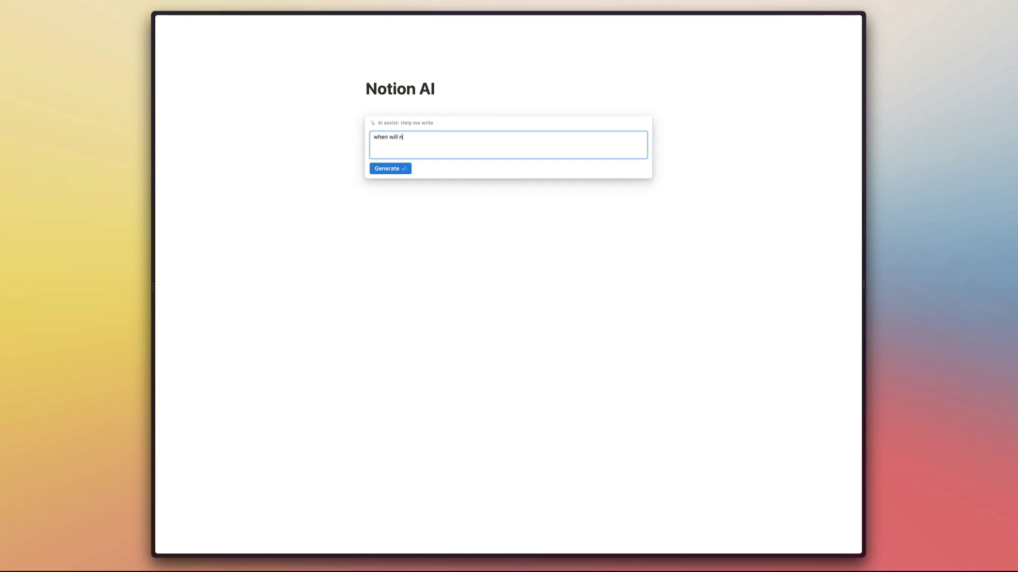
{"action": "type", "text": "on (launch "}
{"action": "type", "text": "offline n"}
{"action": "type", "text": "de"}
{"action": "key", "text": "Return"}
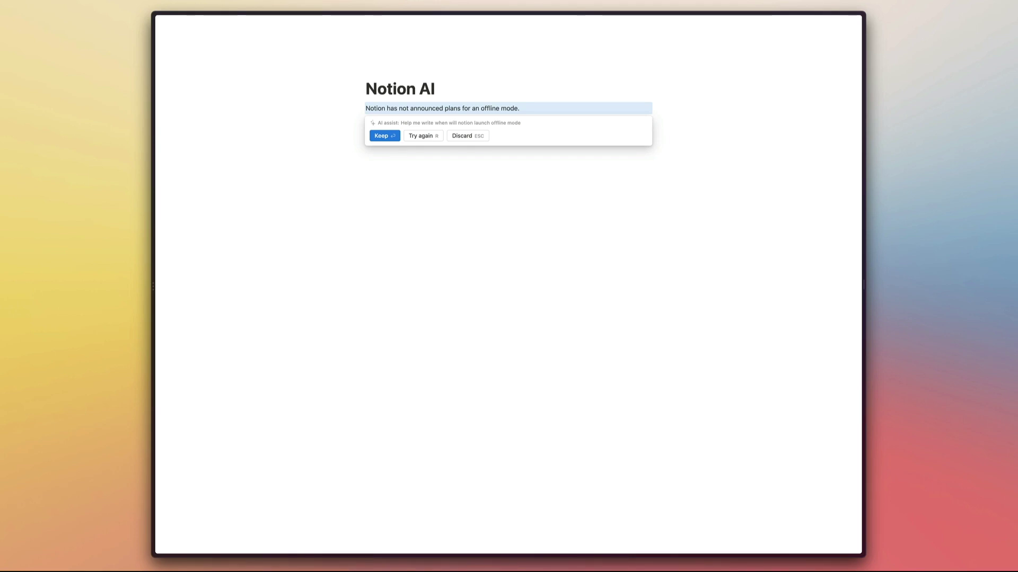
{"action": "key", "text": "Escape"}
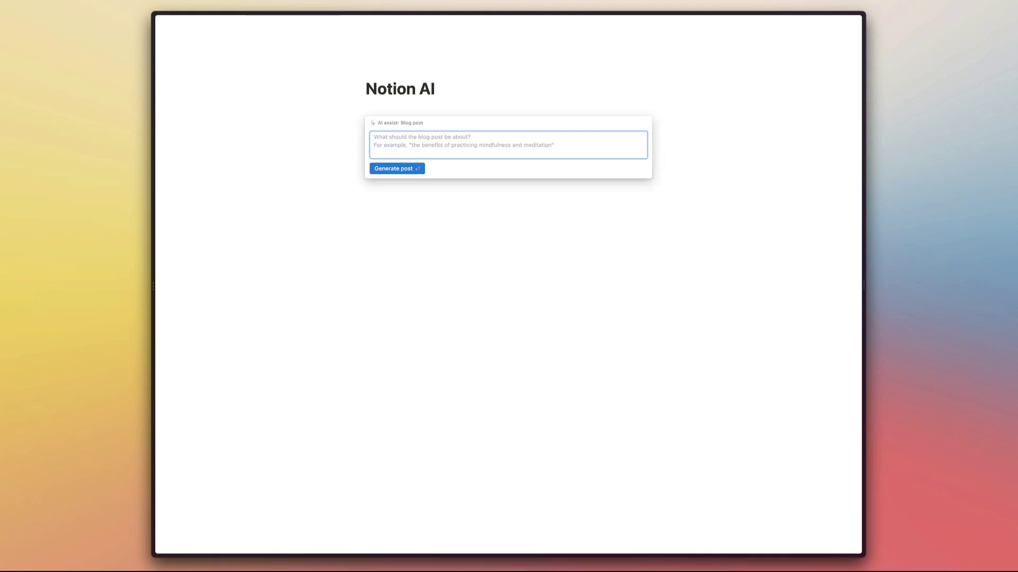
{"action": "type", "text": "pro"}
{"action": "type", "text": "s and cons"}
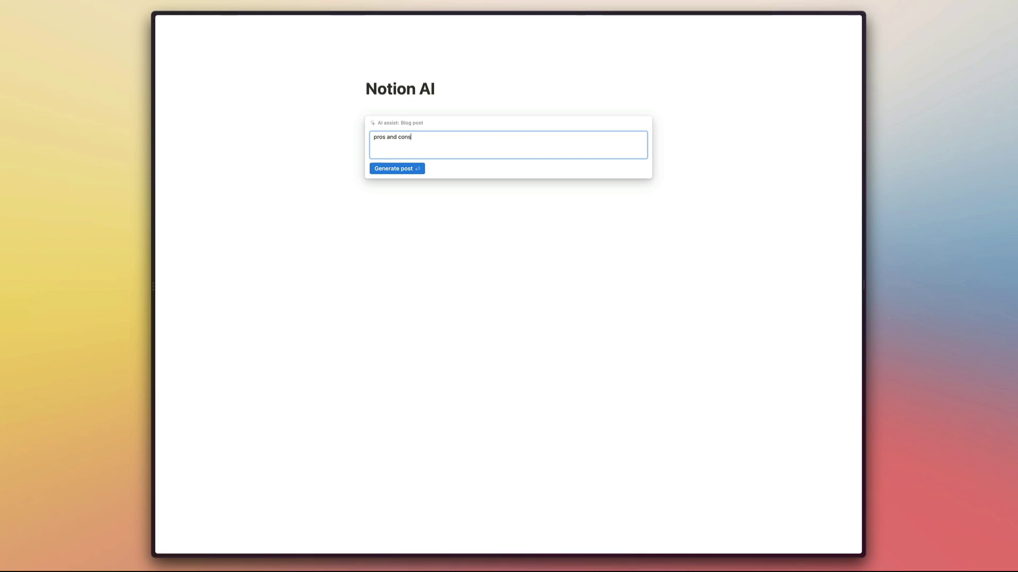
{"action": "type", "text": " of using Notion as a"}
{"action": "type", "text": " second brain"}
Generate an AI blog post on the pros and cons of Notion as a second brain
{"action": "key", "text": "Return"}
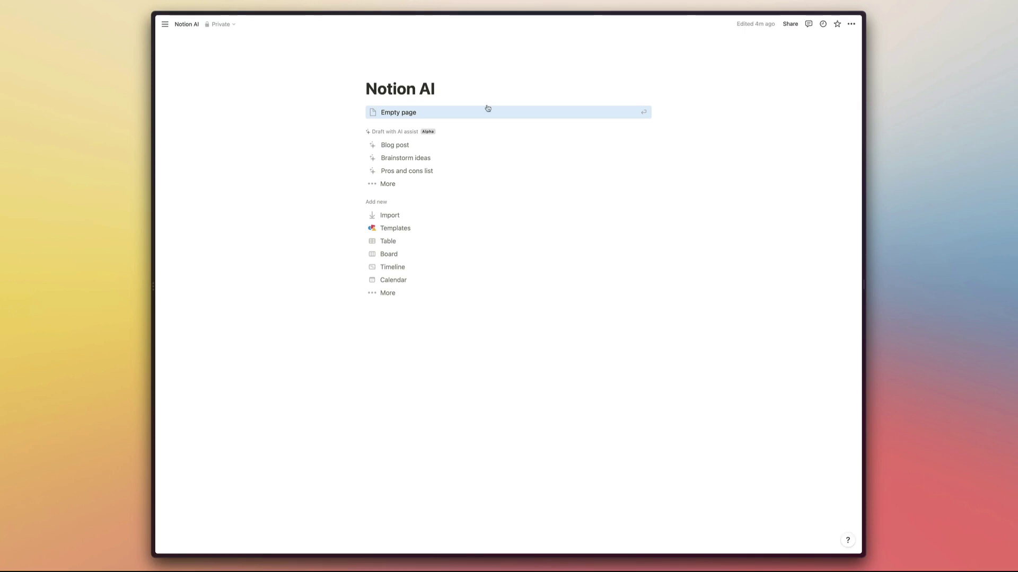
{"action": "key", "text": "super+s"}
Browse the AI workout plan, summarize-preview and working-code tweets, and view the Pokémon API code images
{"action": "left_click", "coordinate": [193, 163]}
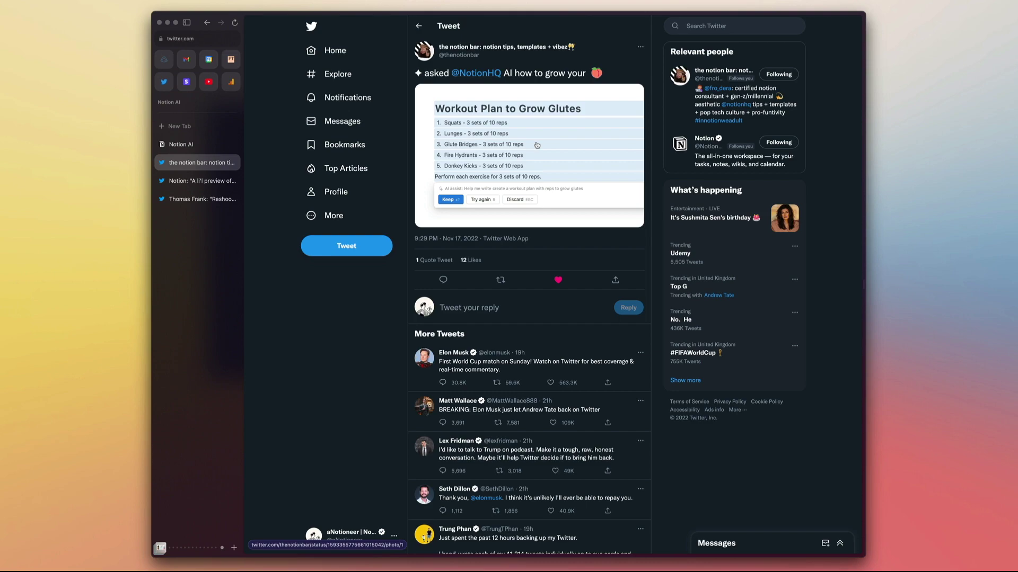
{"action": "left_click", "coordinate": [191, 181]}
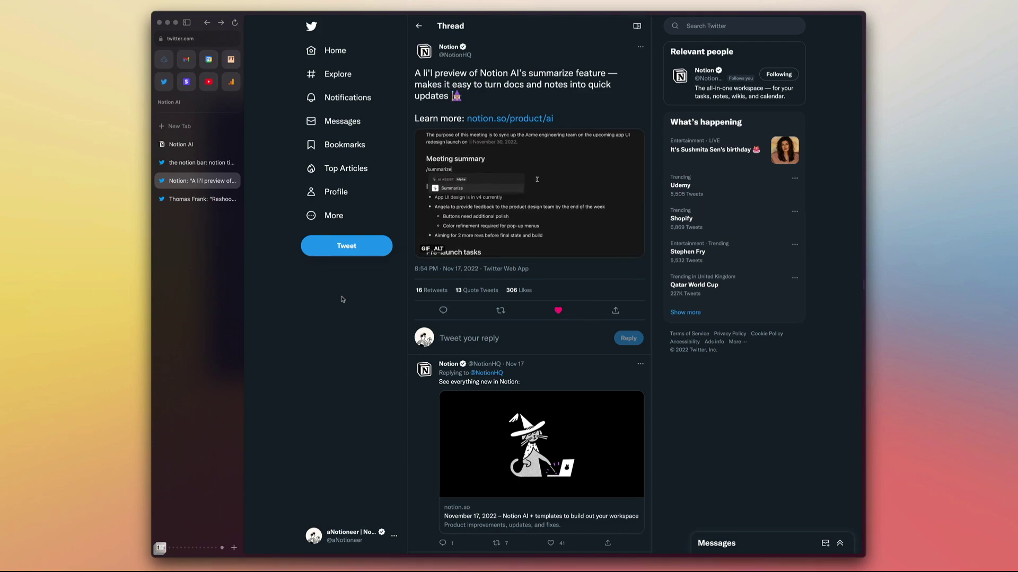
{"action": "left_click", "coordinate": [201, 199]}
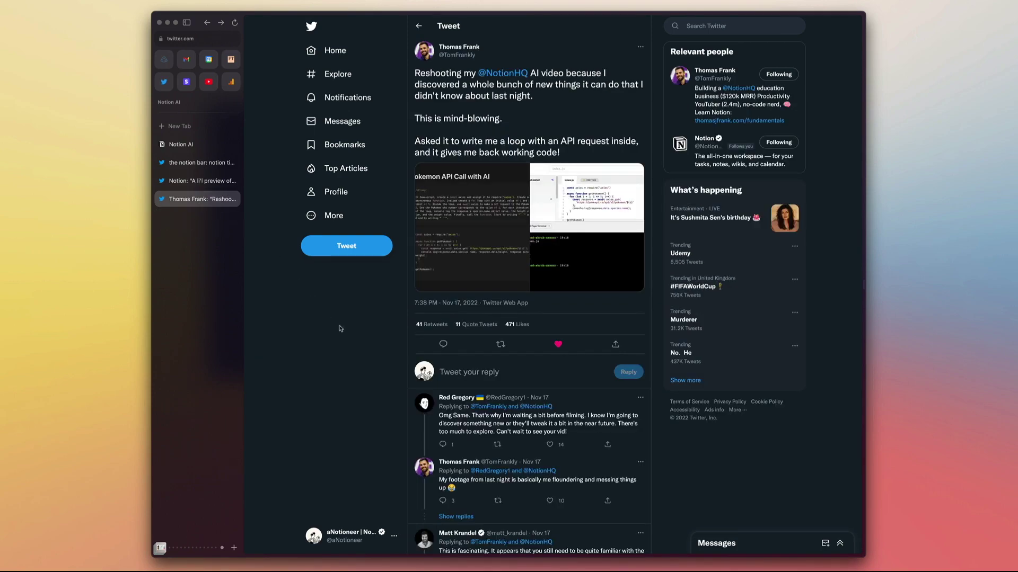
{"action": "left_click", "coordinate": [438, 203]}
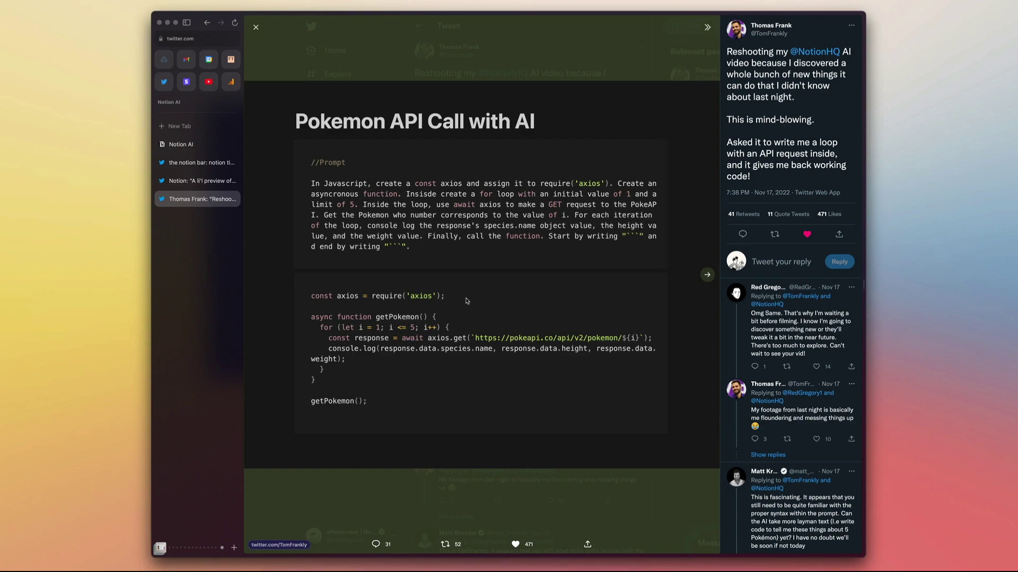
{"action": "left_click", "coordinate": [707, 275]}
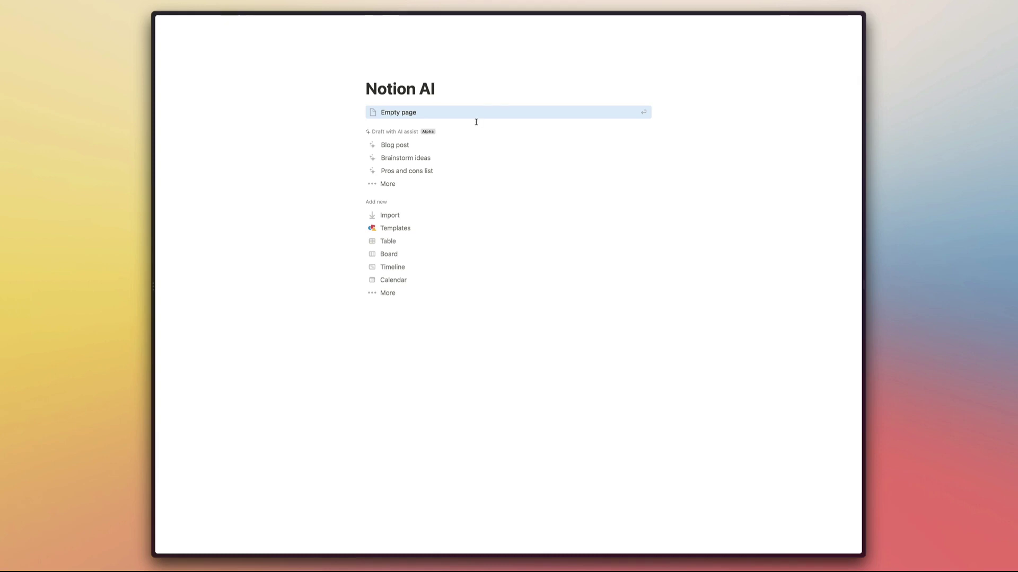
Start a new Empty page, then switch to the tab holding the notion.so/ai link
{"action": "left_click", "coordinate": [475, 117]}
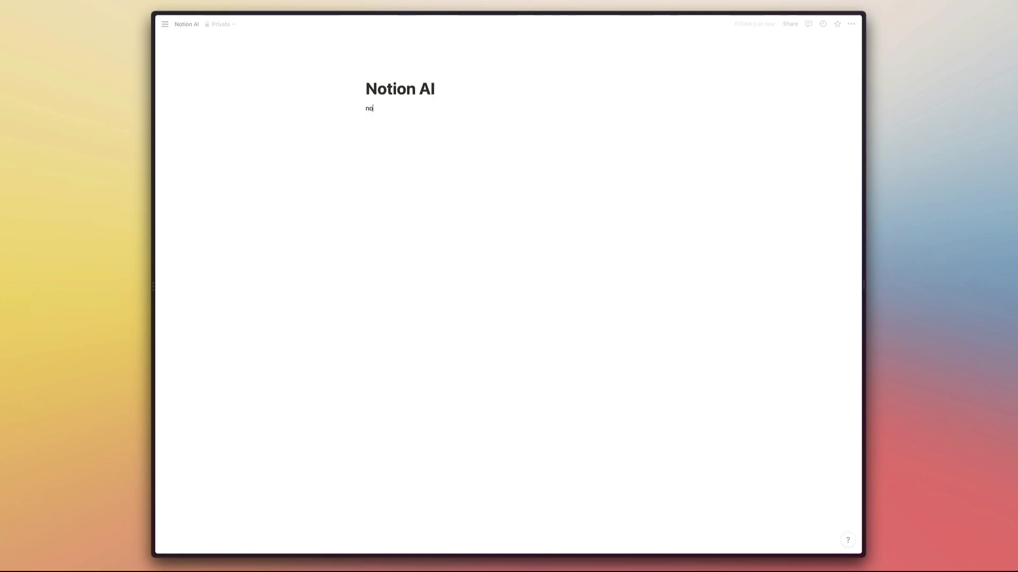
{"action": "type", "text": "notion.so/ai"}
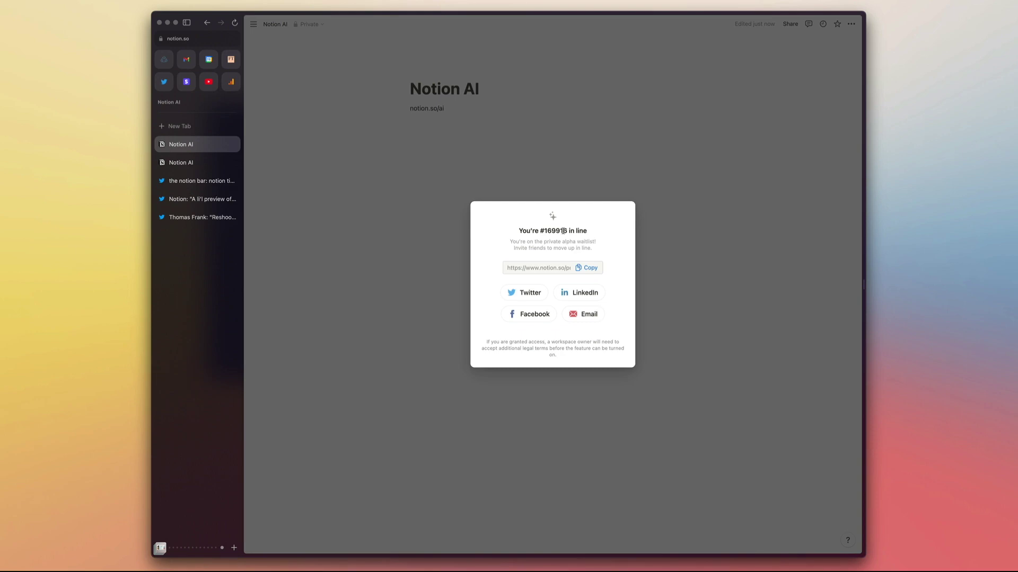
{"action": "key", "text": "ctrl+Tab"}
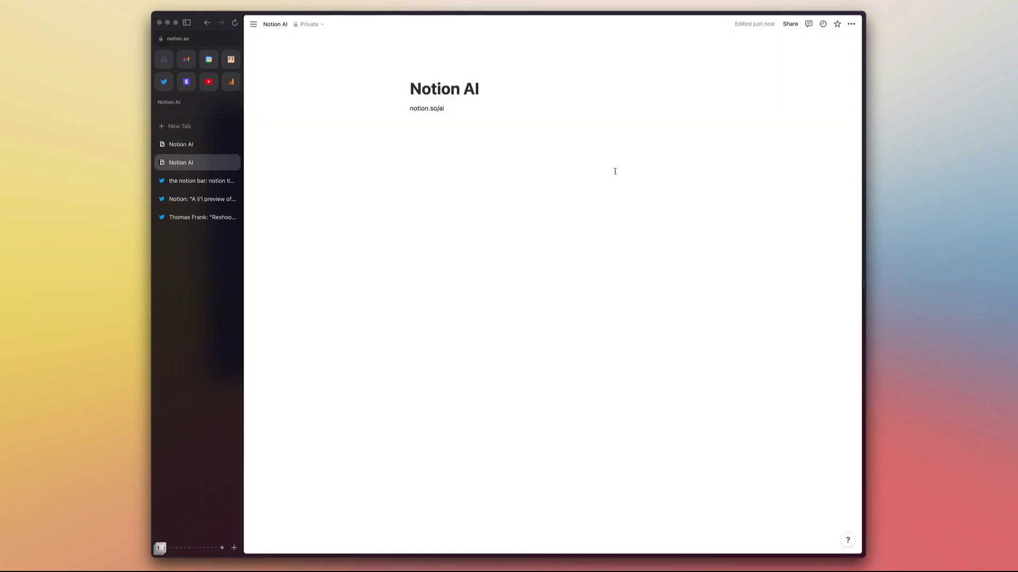
{"action": "key", "text": "super+w"}
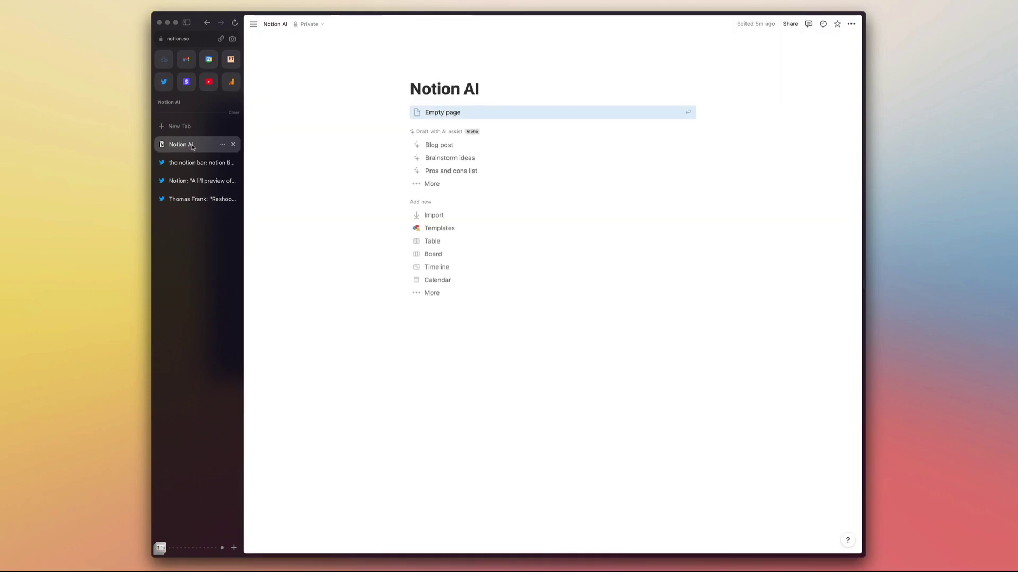